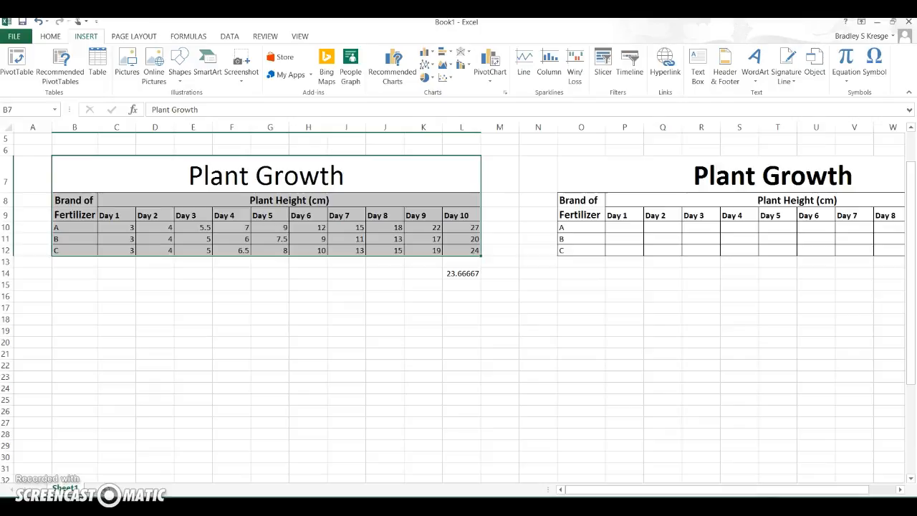
Step: Draw arrows in the Paint sketch pointing at the y and x axis labels
{"action": "key", "text": "alt+Tab"}
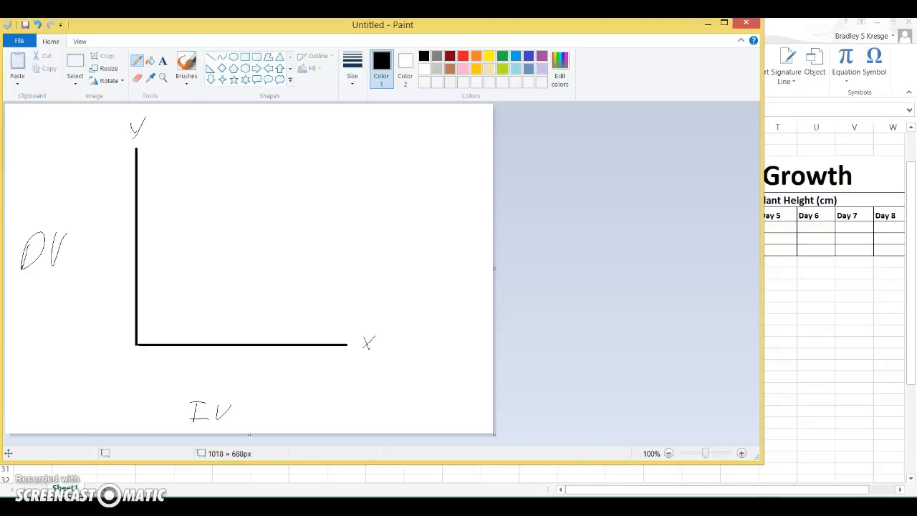
{"action": "left_click_drag", "start_coordinate": [454, 339], "coordinate": [399, 336]}
{"action": "mouse_move", "coordinate": [75, 123]}
{"action": "left_mouse_down"}
{"action": "mouse_move", "coordinate": [108, 153]}
{"action": "mouse_move", "coordinate": [80, 155]}
{"action": "left_mouse_up"}
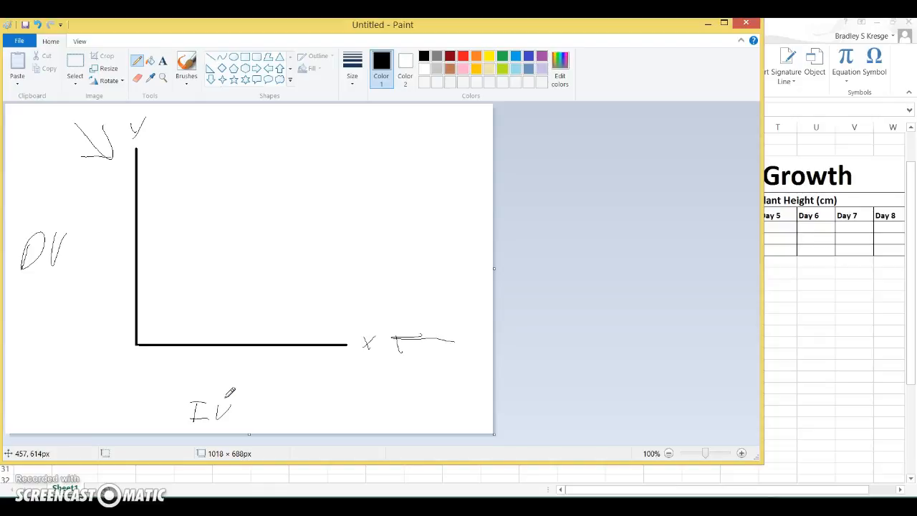
{"action": "left_click", "coordinate": [802, 33]}
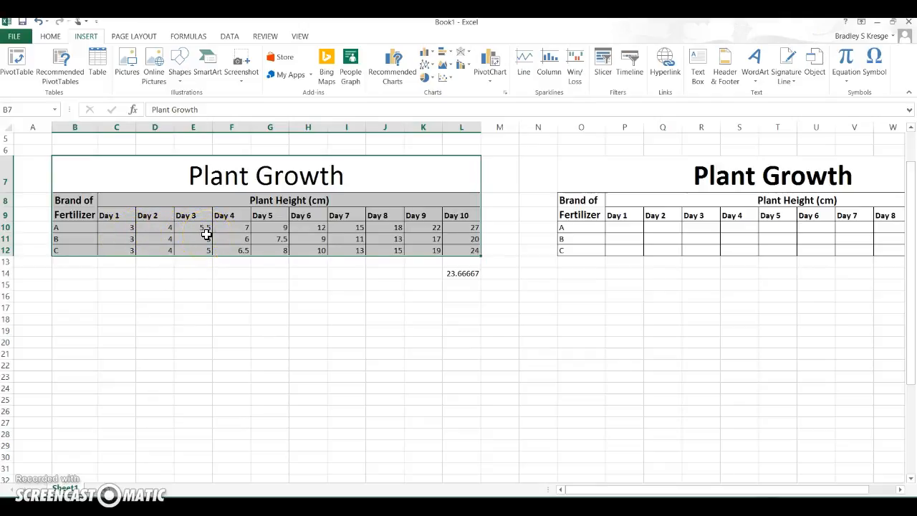
Step: Write day numbers 1 to 7 and the label "Time (days)" under the sketch's x-axis
{"action": "mouse_move", "coordinate": [752, 506]}
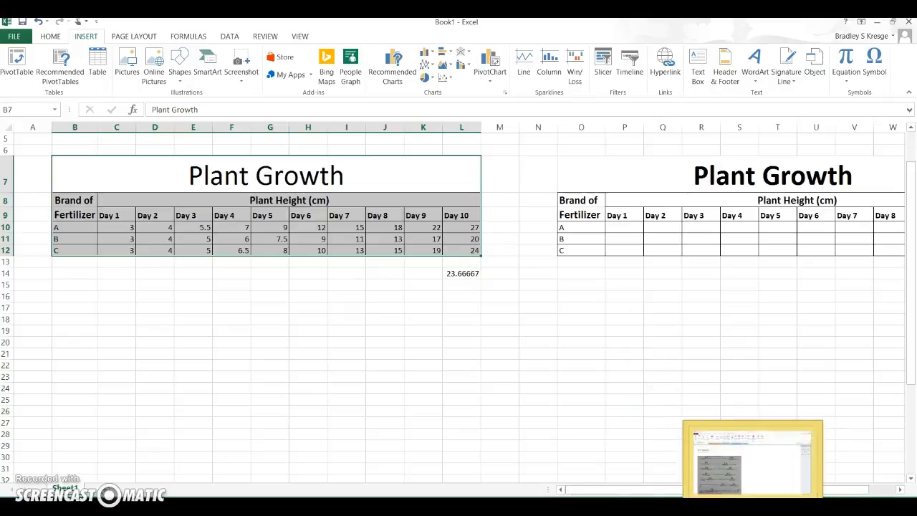
{"action": "left_click", "coordinate": [752, 458]}
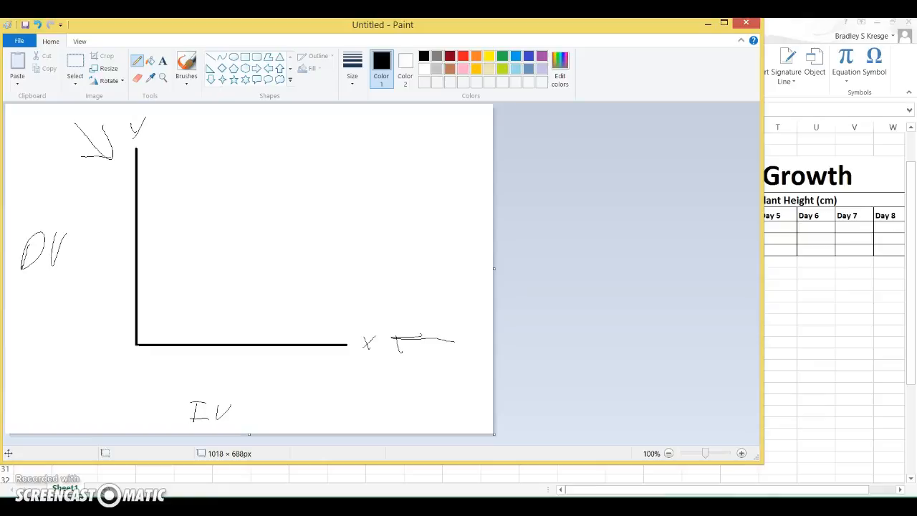
{"action": "mouse_move", "coordinate": [217, 369]}
{"action": "left_mouse_down"}
{"action": "mouse_move", "coordinate": [213, 396]}
{"action": "mouse_move", "coordinate": [230, 370]}
{"action": "left_mouse_up"}
{"action": "left_click_drag", "start_coordinate": [231, 375], "coordinate": [229, 394]}
{"action": "left_click", "coordinate": [231, 371]}
{"action": "mouse_move", "coordinate": [237, 377]}
{"action": "left_mouse_down"}
{"action": "mouse_move", "coordinate": [240, 392]}
{"action": "mouse_move", "coordinate": [266, 382]}
{"action": "mouse_move", "coordinate": [293, 399]}
{"action": "mouse_move", "coordinate": [307, 380]}
{"action": "mouse_move", "coordinate": [303, 394]}
{"action": "left_mouse_up"}
{"action": "mouse_move", "coordinate": [332, 363]}
{"action": "left_mouse_down"}
{"action": "mouse_move", "coordinate": [340, 403]}
{"action": "mouse_move", "coordinate": [304, 391]}
{"action": "mouse_move", "coordinate": [311, 388]}
{"action": "mouse_move", "coordinate": [301, 379]}
{"action": "mouse_move", "coordinate": [329, 378]}
{"action": "mouse_move", "coordinate": [323, 415]}
{"action": "left_mouse_up"}
{"action": "mouse_move", "coordinate": [151, 349]}
{"action": "left_mouse_down"}
{"action": "mouse_move", "coordinate": [149, 366]}
{"action": "mouse_move", "coordinate": [278, 373]}
{"action": "mouse_move", "coordinate": [295, 351]}
{"action": "mouse_move", "coordinate": [306, 374]}
{"action": "mouse_move", "coordinate": [331, 373]}
{"action": "left_mouse_up"}
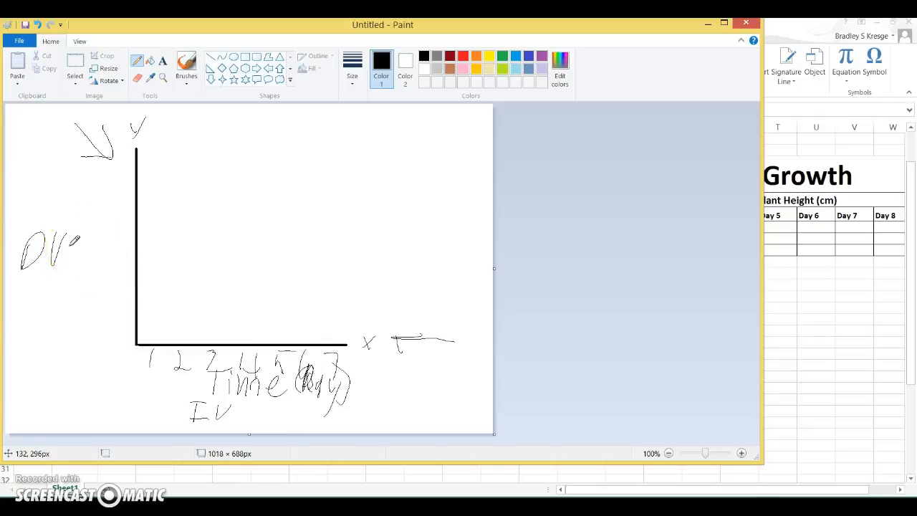
Step: Write scale values up to 20 along the sketch's y-axis
{"action": "left_click_drag", "start_coordinate": [110, 314], "coordinate": [125, 326]}
{"action": "mouse_move", "coordinate": [111, 279]}
{"action": "left_mouse_down"}
{"action": "mouse_move", "coordinate": [124, 294]}
{"action": "mouse_move", "coordinate": [112, 305]}
{"action": "left_mouse_up"}
{"action": "mouse_move", "coordinate": [122, 245]}
{"action": "left_mouse_down"}
{"action": "mouse_move", "coordinate": [113, 241]}
{"action": "mouse_move", "coordinate": [119, 204]}
{"action": "mouse_move", "coordinate": [108, 212]}
{"action": "mouse_move", "coordinate": [126, 208]}
{"action": "left_mouse_up"}
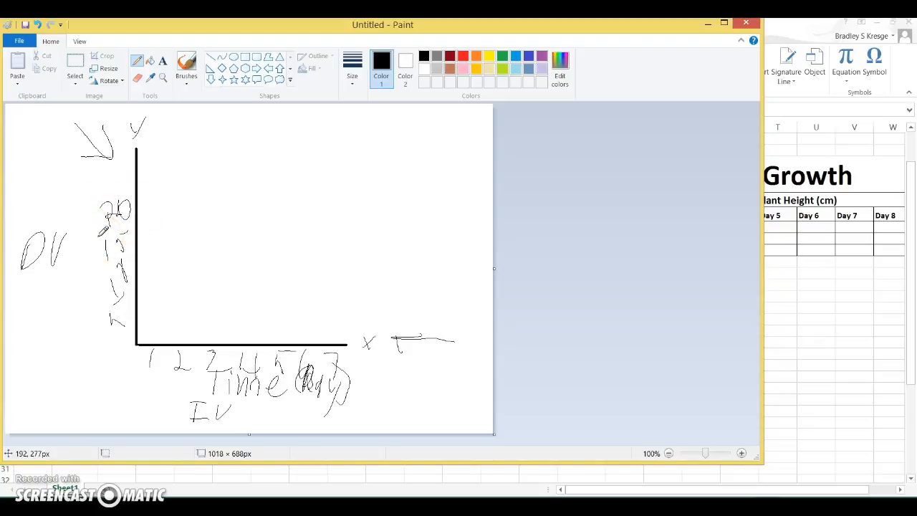
Step: Sketch three rising growth curves on the graph and return to the spreadsheet
{"action": "left_click", "coordinate": [155, 318]}
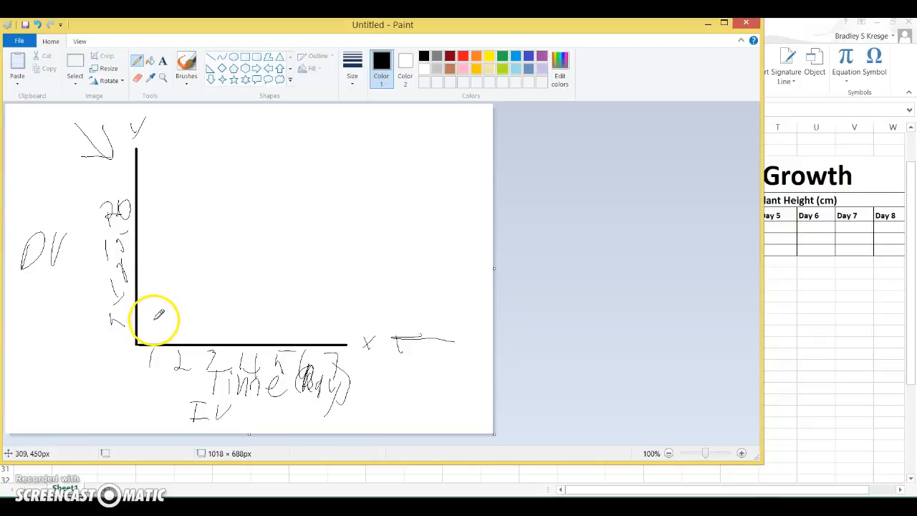
{"action": "mouse_move", "coordinate": [154, 330]}
{"action": "left_mouse_down"}
{"action": "mouse_move", "coordinate": [238, 297]}
{"action": "mouse_move", "coordinate": [405, 163]}
{"action": "left_mouse_up"}
{"action": "mouse_move", "coordinate": [157, 322]}
{"action": "left_mouse_down"}
{"action": "mouse_move", "coordinate": [221, 311]}
{"action": "mouse_move", "coordinate": [322, 253]}
{"action": "mouse_move", "coordinate": [412, 224]}
{"action": "left_mouse_up"}
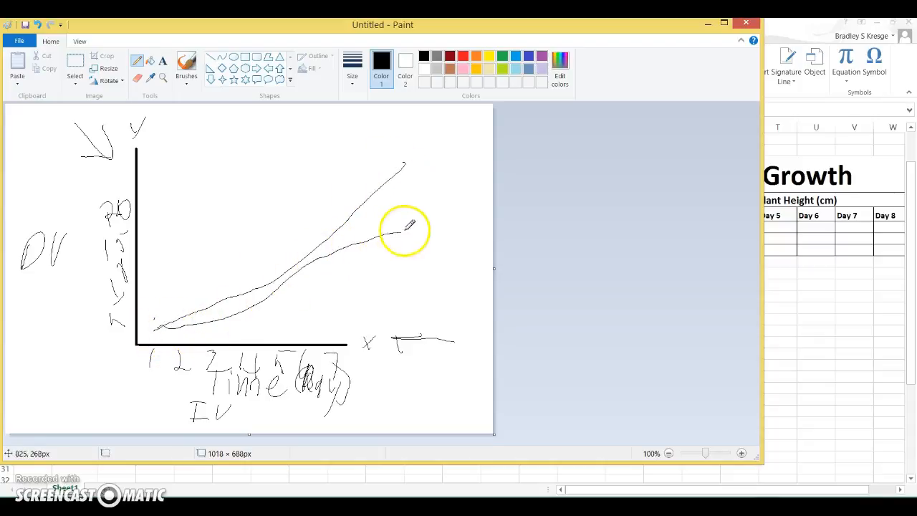
{"action": "mouse_move", "coordinate": [192, 323]}
{"action": "left_mouse_down"}
{"action": "mouse_move", "coordinate": [307, 303]}
{"action": "mouse_move", "coordinate": [405, 262]}
{"action": "left_mouse_up"}
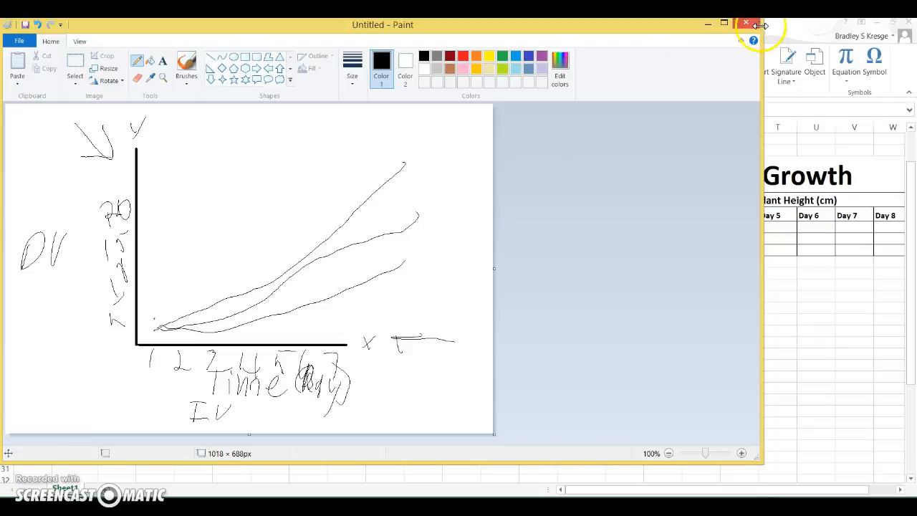
{"action": "left_click", "coordinate": [793, 36]}
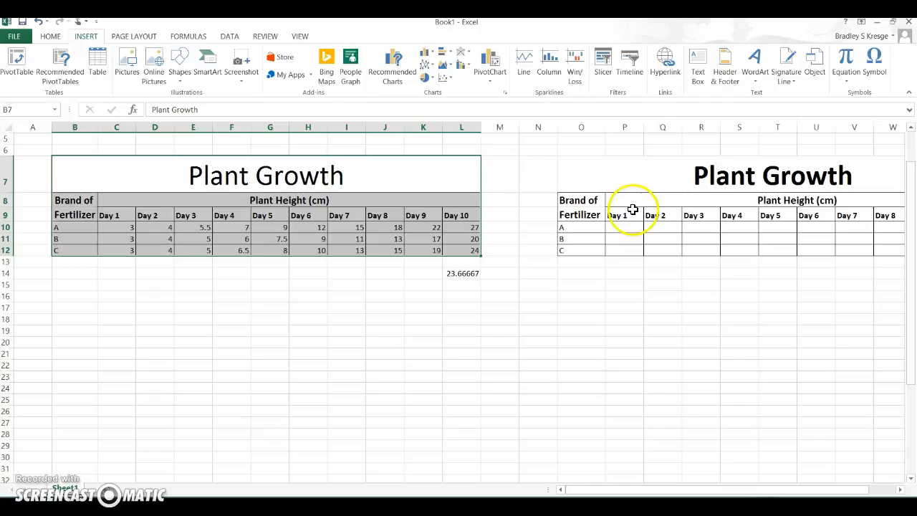
Step: Insert a scatter chart with straight lines and markers from the Plant Growth table, then delete it
{"action": "left_click", "coordinate": [380, 377]}
{"action": "left_click_drag", "start_coordinate": [80, 181], "coordinate": [420, 254]}
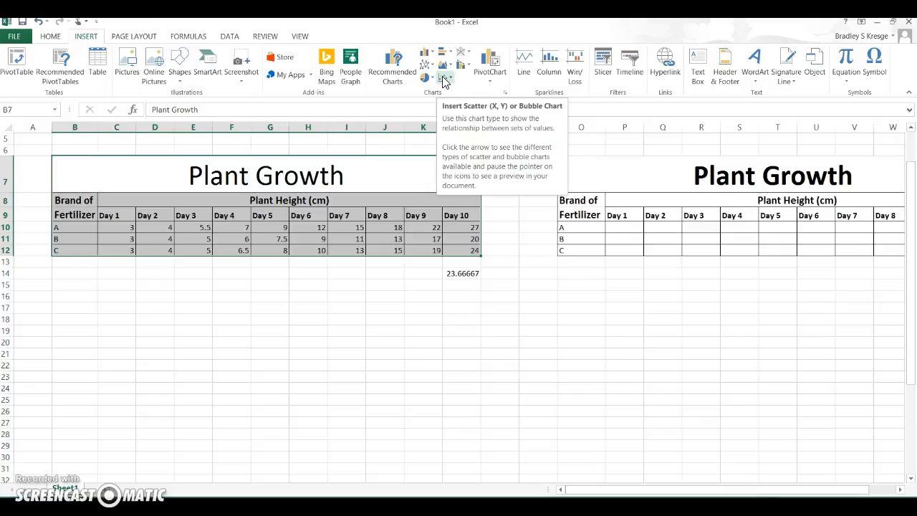
{"action": "left_click", "coordinate": [443, 80]}
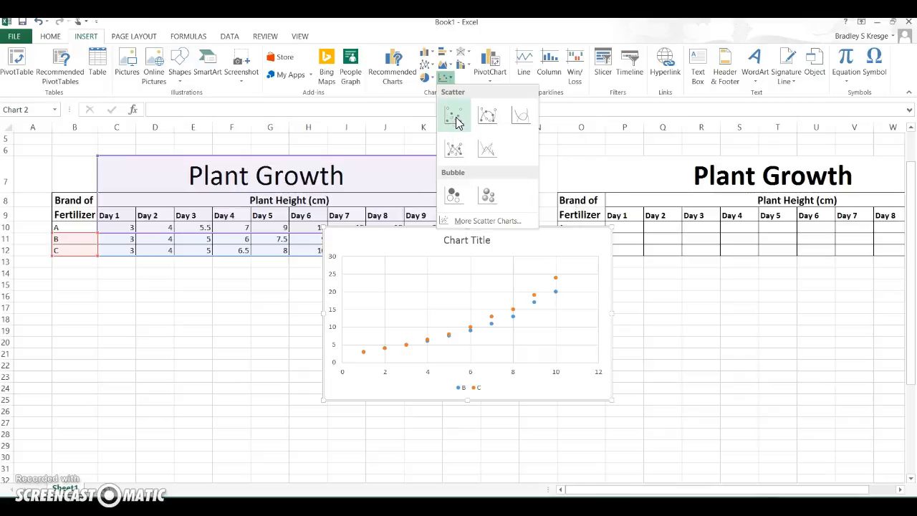
{"action": "left_click", "coordinate": [490, 122]}
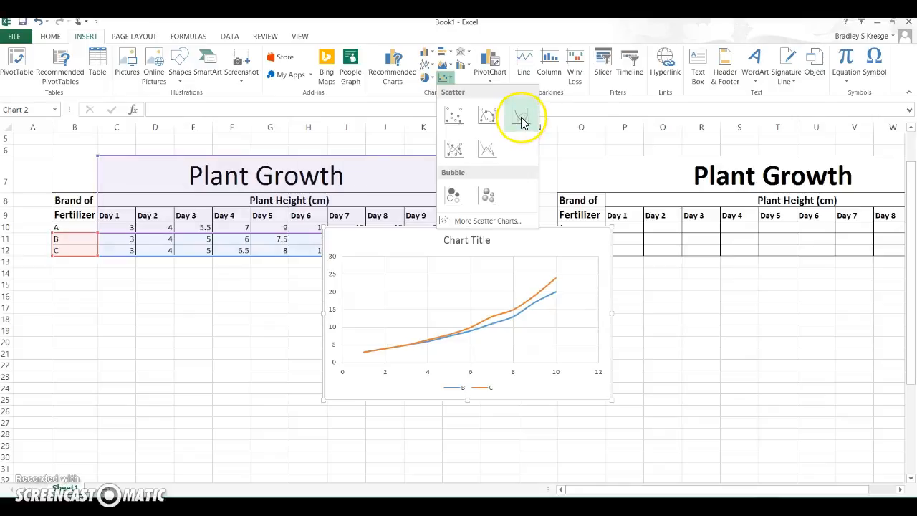
{"action": "left_click", "coordinate": [454, 149]}
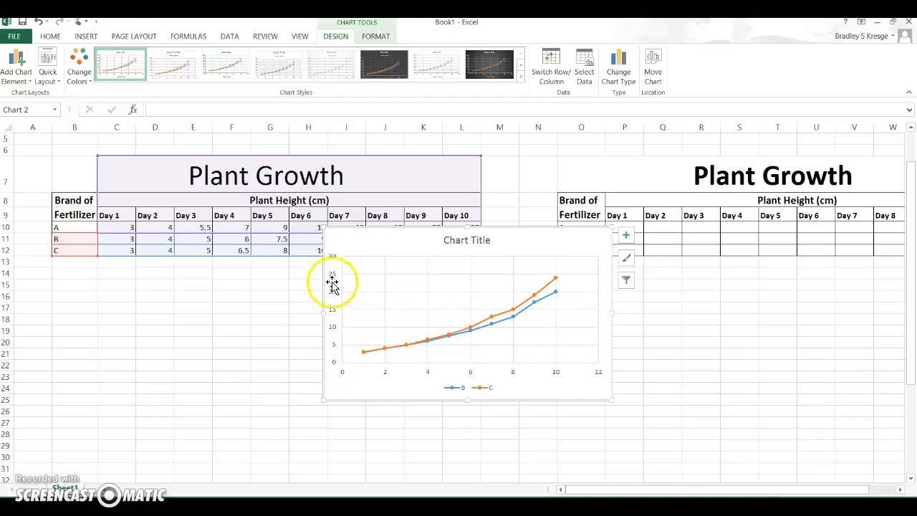
{"action": "left_click_drag", "start_coordinate": [498, 246], "coordinate": [469, 287]}
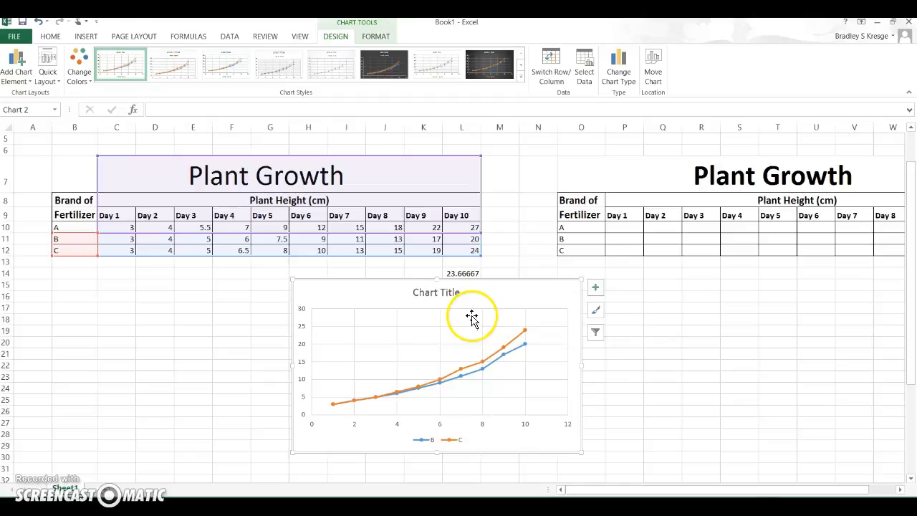
{"action": "key", "text": "Delete"}
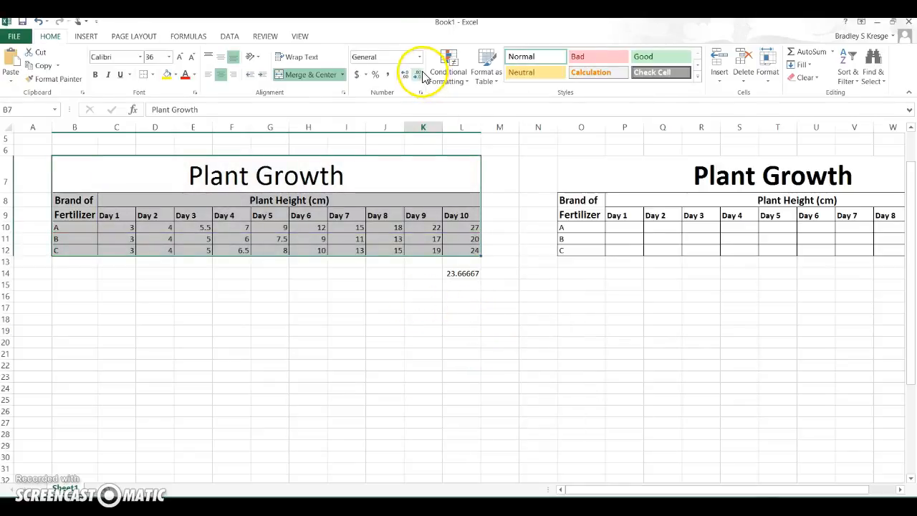
Step: Insert a line chart with markers from the table, then delete it
{"action": "left_click", "coordinate": [85, 37]}
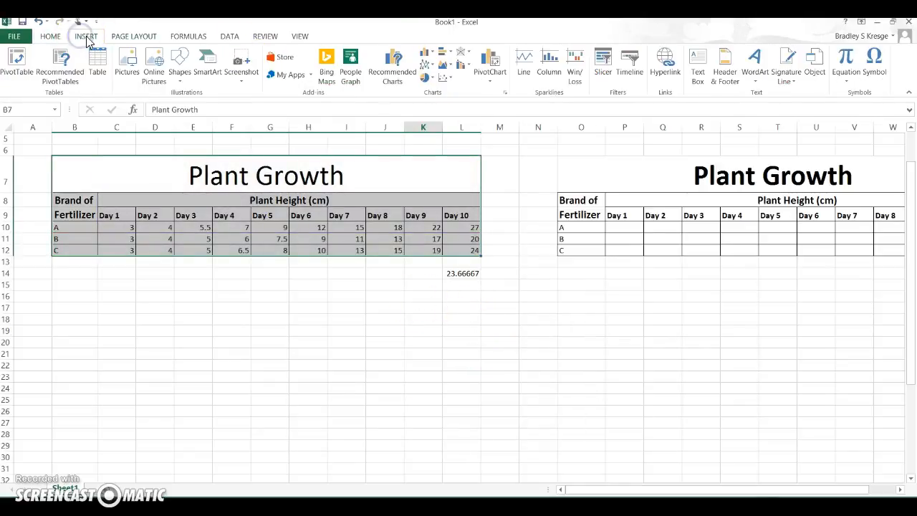
{"action": "left_click", "coordinate": [427, 65]}
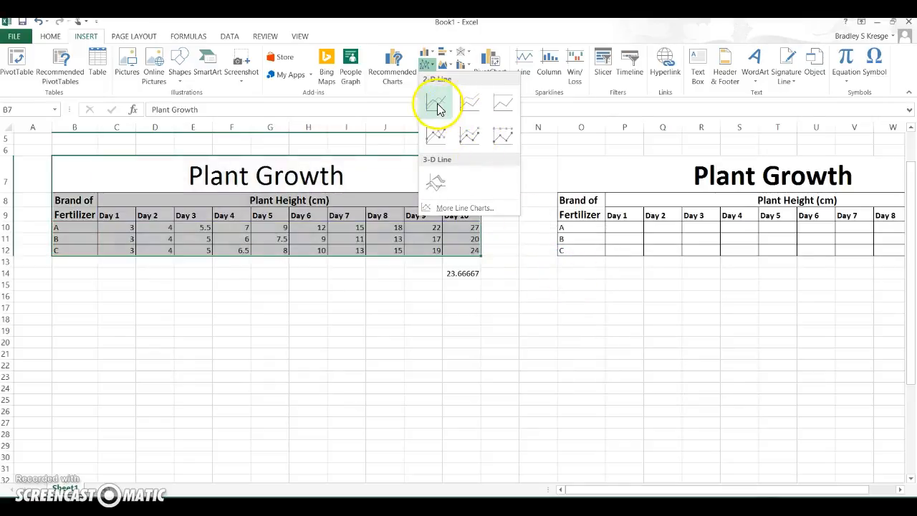
{"action": "left_click", "coordinate": [436, 136]}
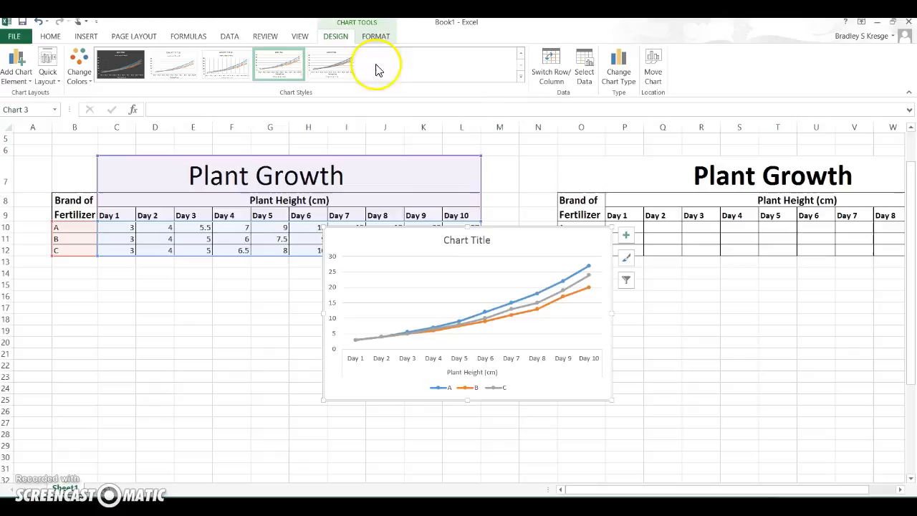
{"action": "left_click", "coordinate": [86, 36]}
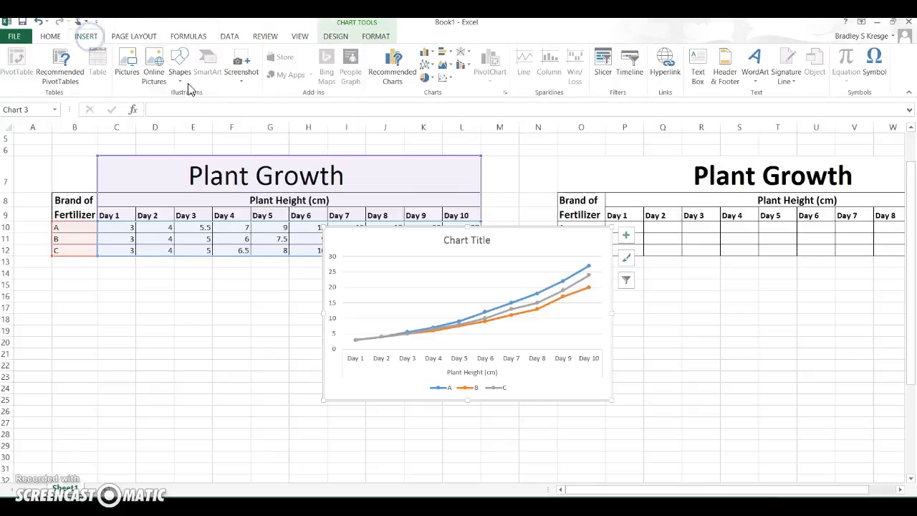
{"action": "left_click", "coordinate": [517, 247]}
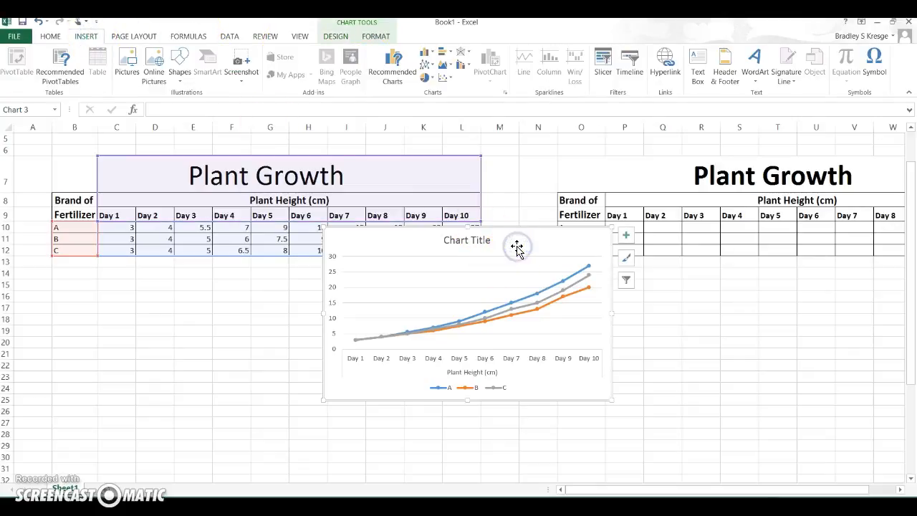
{"action": "key", "text": "Delete"}
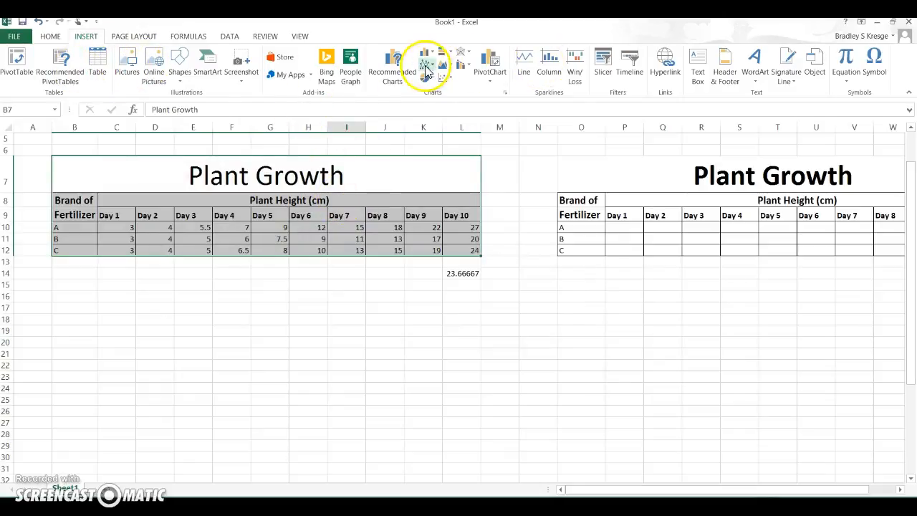
Step: Insert a stacked line chart from the table, then delete it
{"action": "left_click", "coordinate": [425, 69]}
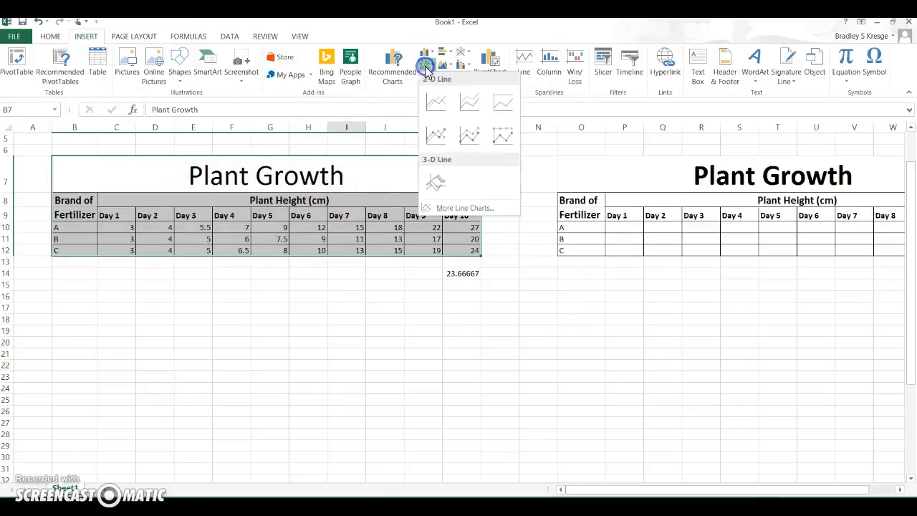
{"action": "left_click", "coordinate": [469, 104]}
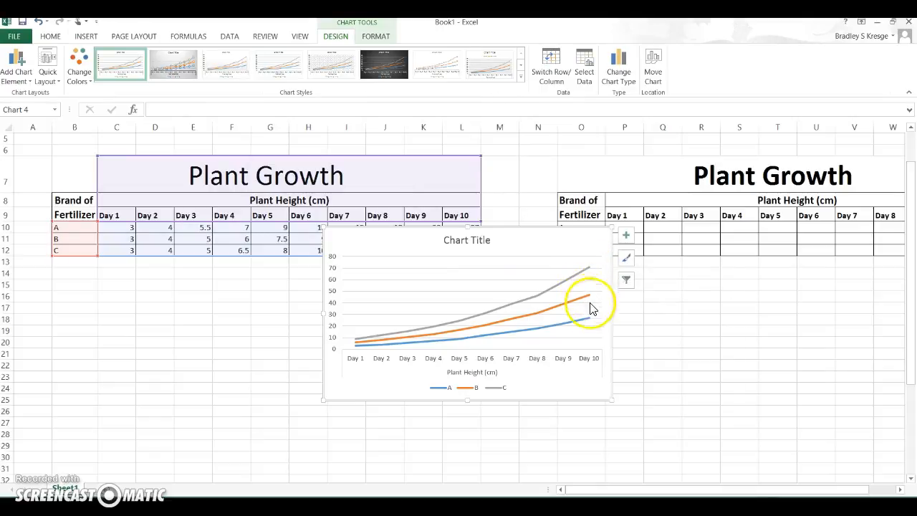
{"action": "mouse_move", "coordinate": [581, 323]}
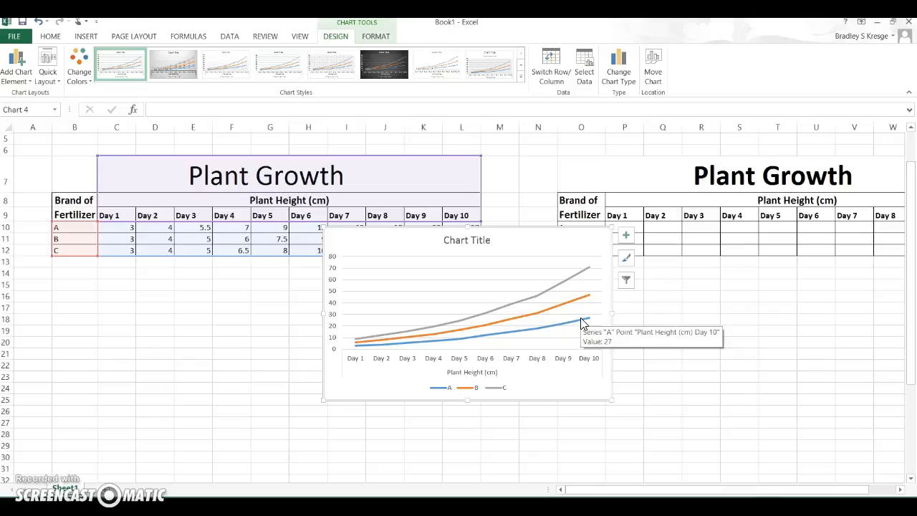
{"action": "key", "text": "Delete"}
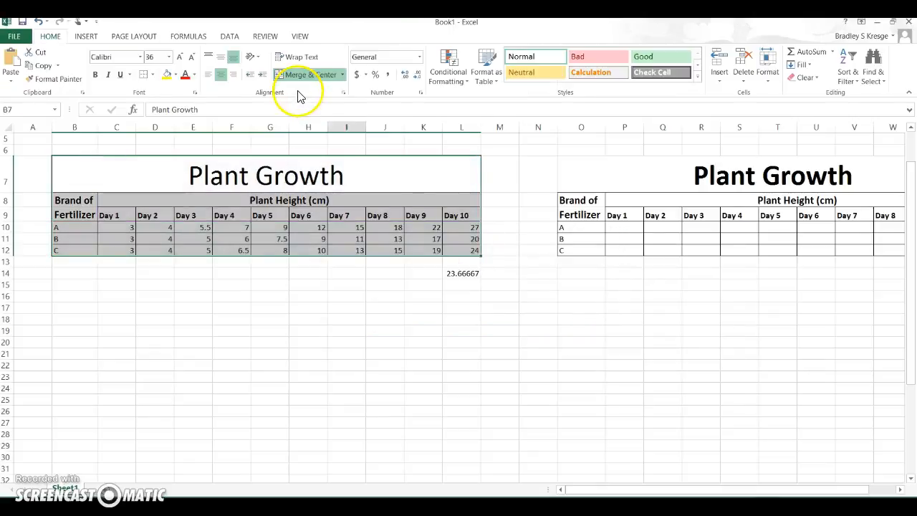
Step: Insert a line chart with markers from the Plant Growth table and move it below the table
{"action": "left_click", "coordinate": [86, 35]}
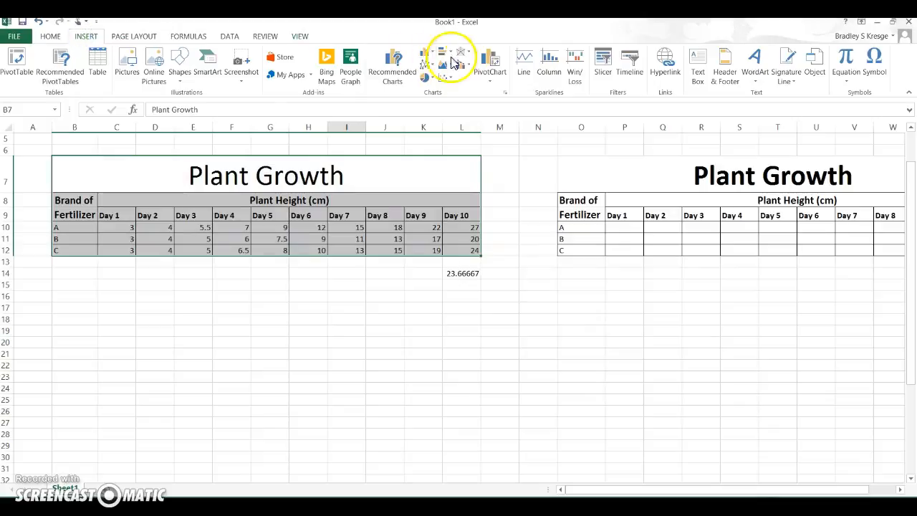
{"action": "left_click", "coordinate": [426, 64]}
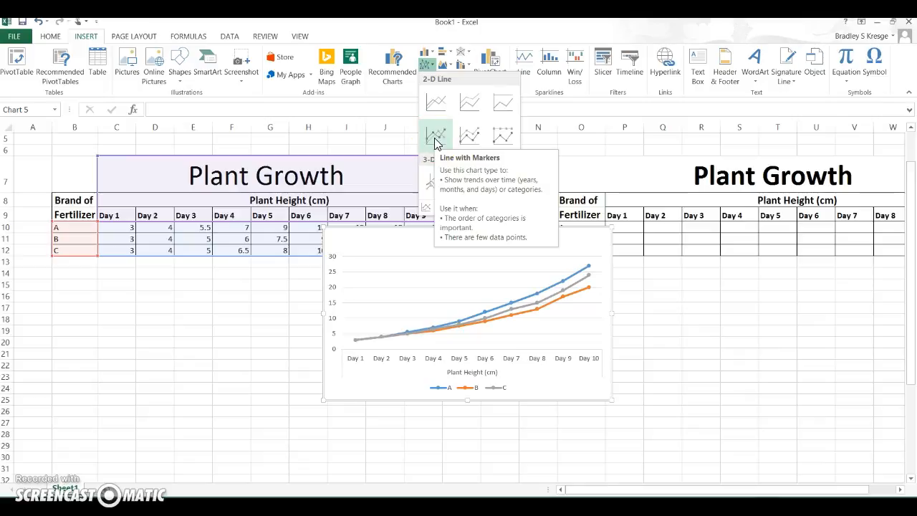
{"action": "left_click", "coordinate": [437, 105]}
{"action": "left_click", "coordinate": [435, 135]}
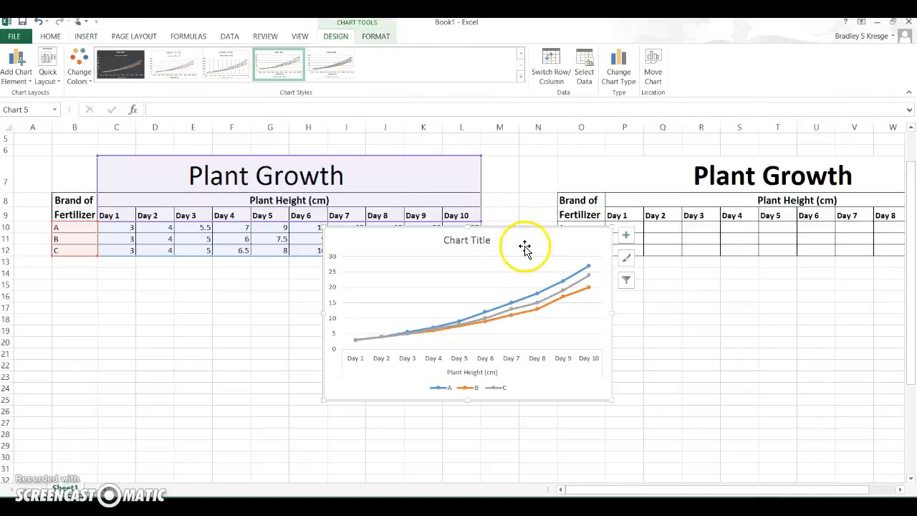
{"action": "left_click_drag", "start_coordinate": [530, 238], "coordinate": [480, 292]}
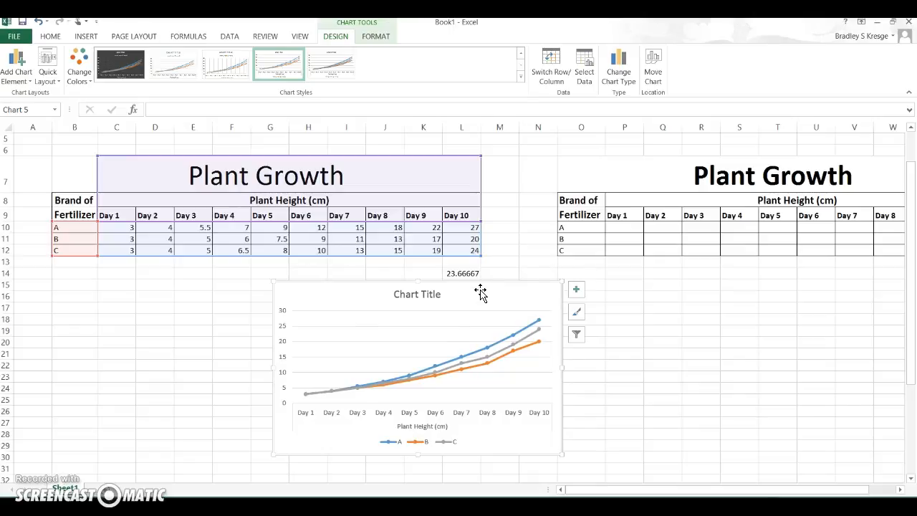
Step: Add axis titles to the line chart
{"action": "left_click", "coordinate": [576, 290]}
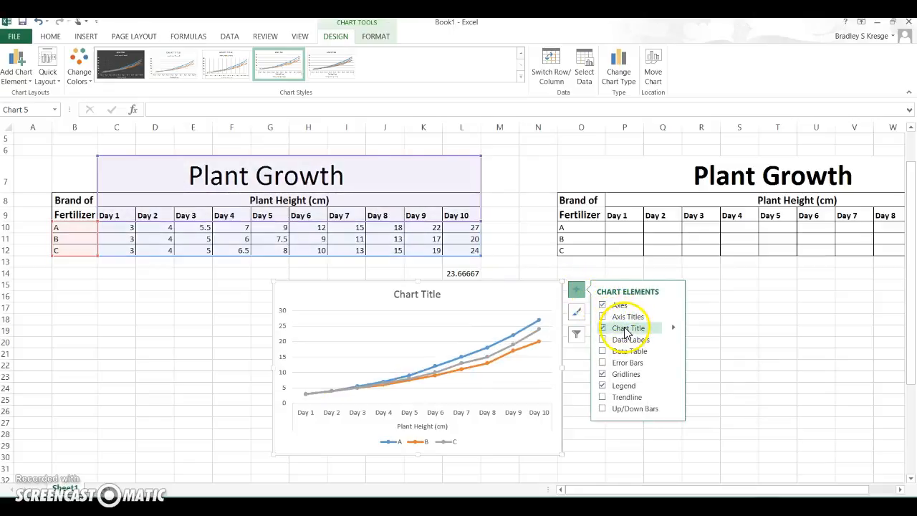
{"action": "left_click", "coordinate": [603, 317]}
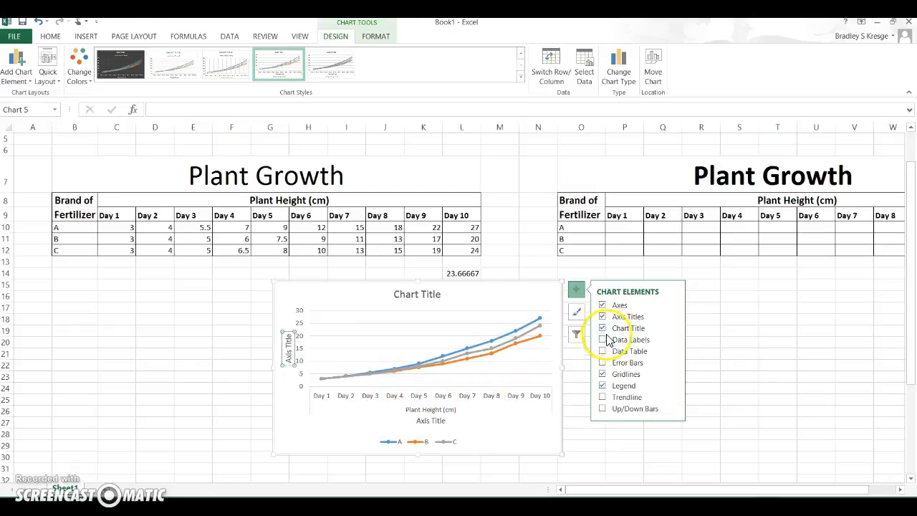
{"action": "left_click", "coordinate": [585, 425]}
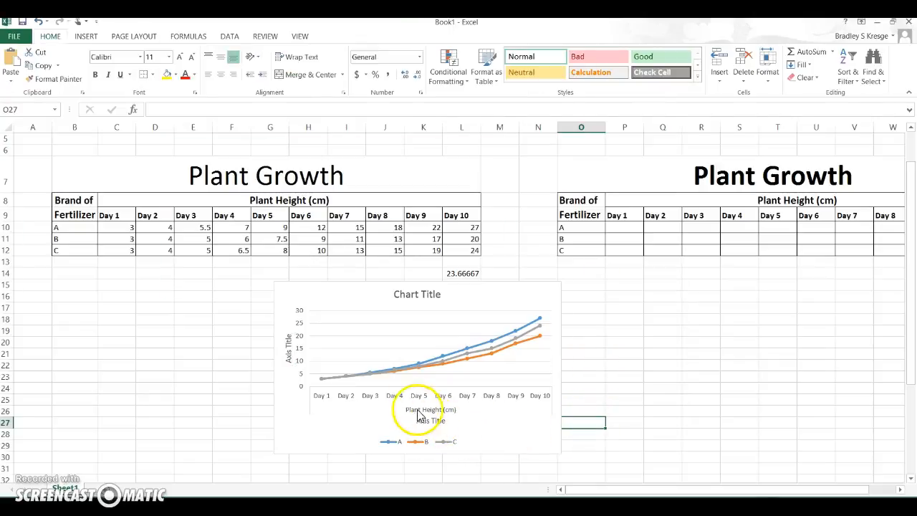
Step: Rename the vertical axis title to "Plant Height (cm)"
{"action": "left_click", "coordinate": [285, 355]}
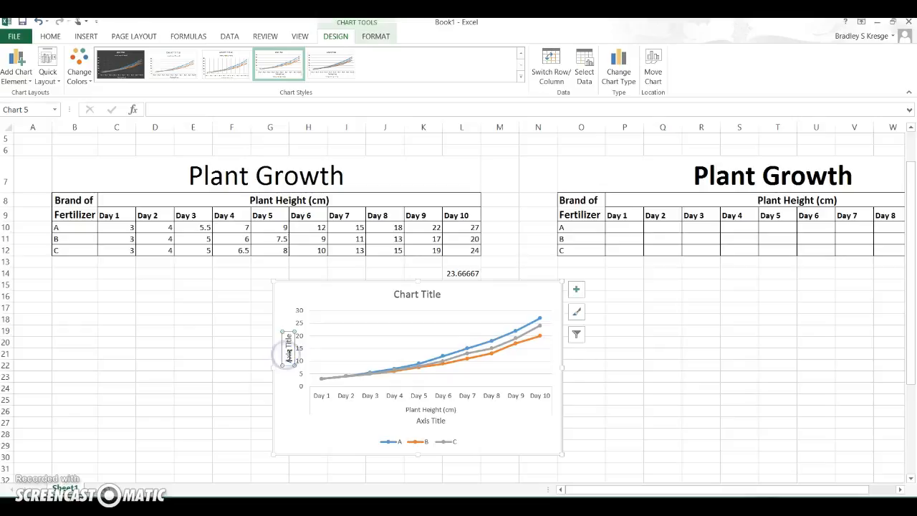
{"action": "left_click", "coordinate": [288, 354]}
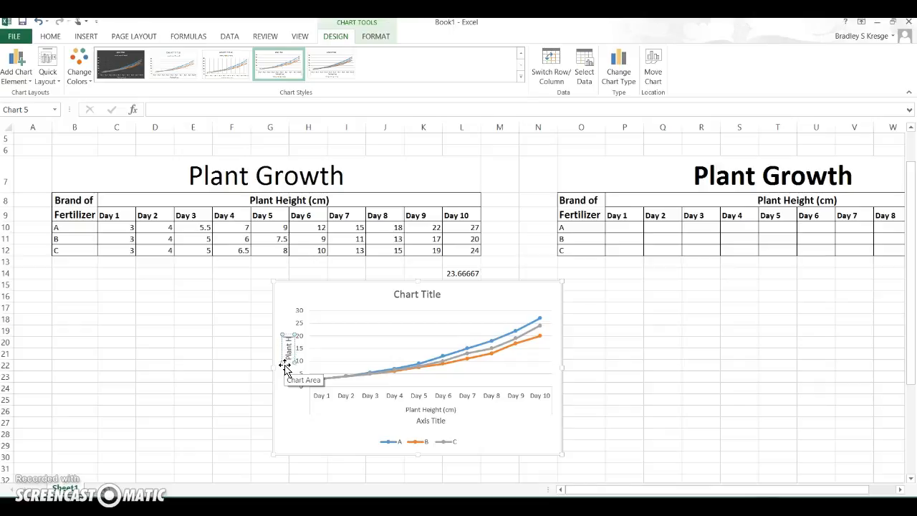
{"action": "left_click_drag", "start_coordinate": [285, 367], "coordinate": [285, 368]}
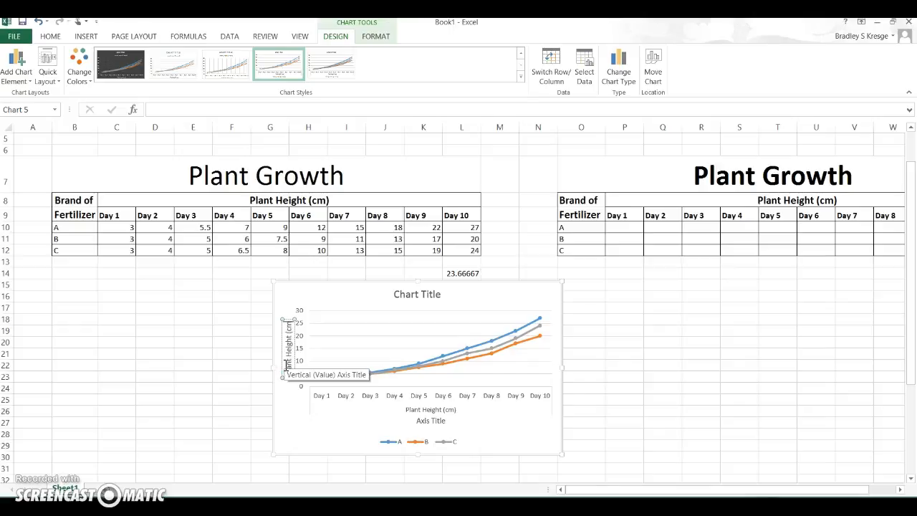
Step: Replace the chart title with "Plant Growth"
{"action": "left_click", "coordinate": [428, 296]}
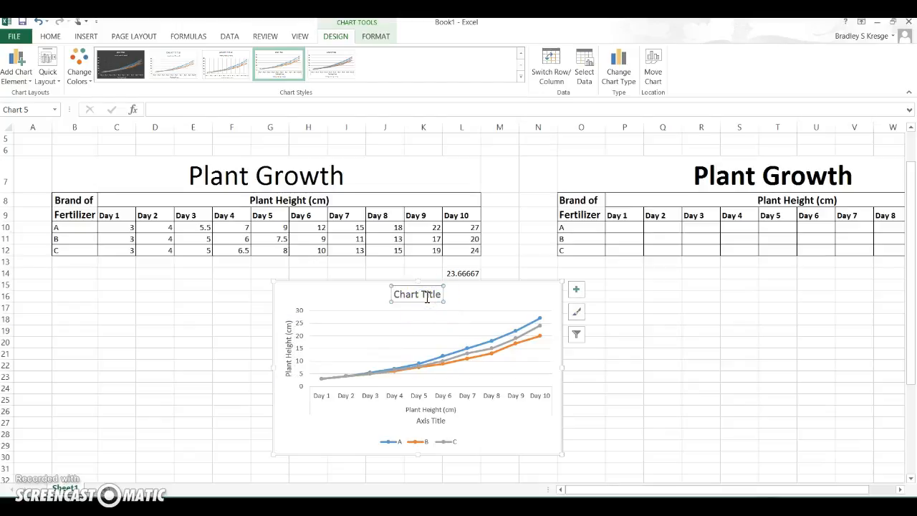
{"action": "type", "text": "P"}
{"action": "left_click", "coordinate": [425, 296]}
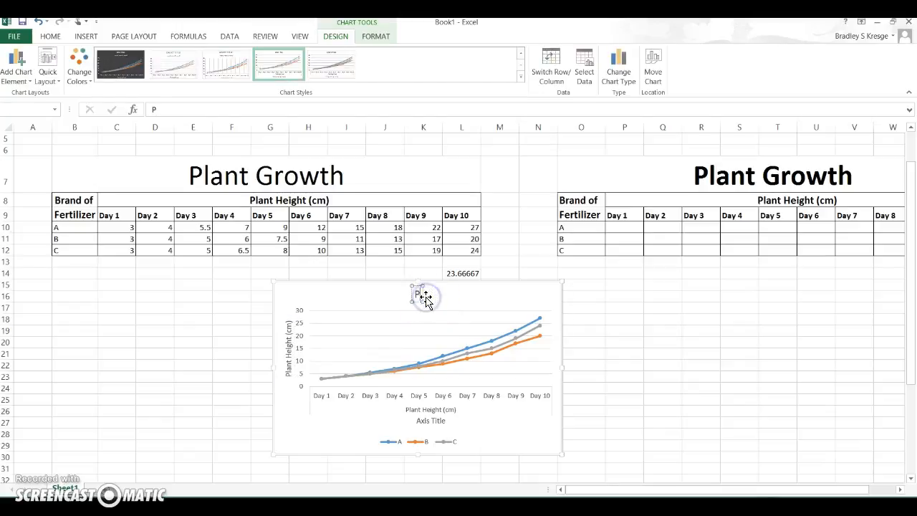
{"action": "type", "text": "lant G"}
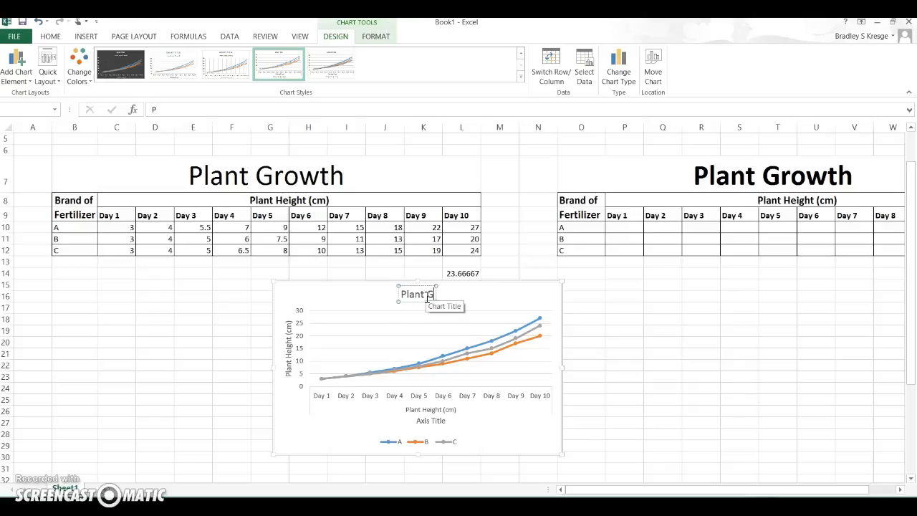
{"action": "type", "text": "rowth"}
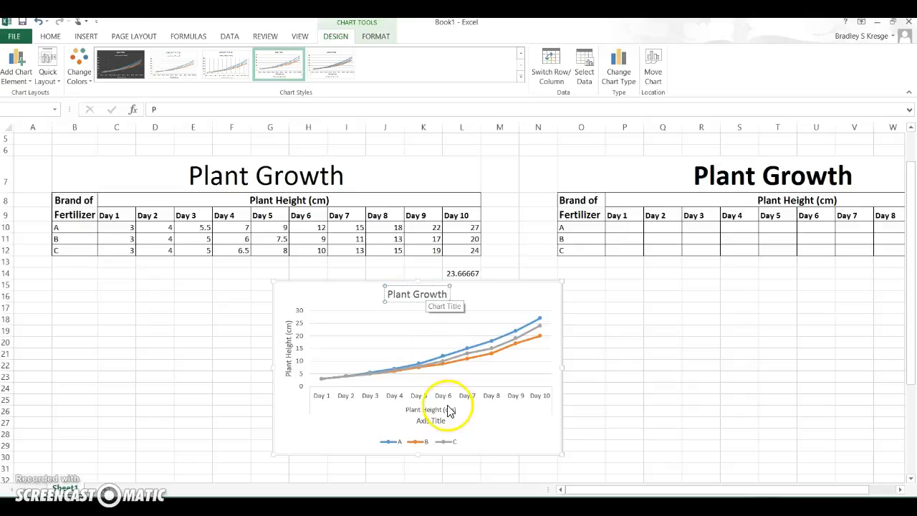
Step: Delete the horizontal axis title beneath the chart's category labels
{"action": "left_click", "coordinate": [446, 411]}
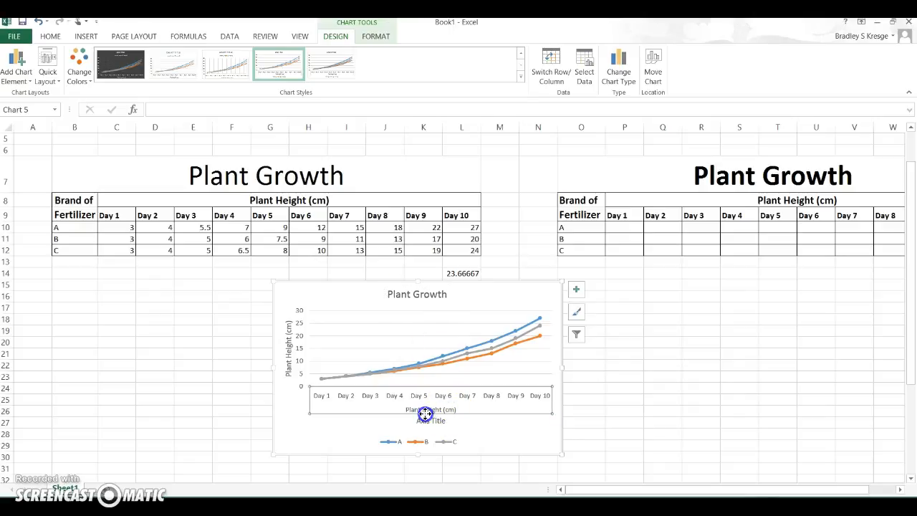
{"action": "left_click", "coordinate": [426, 429]}
{"action": "left_click", "coordinate": [428, 426]}
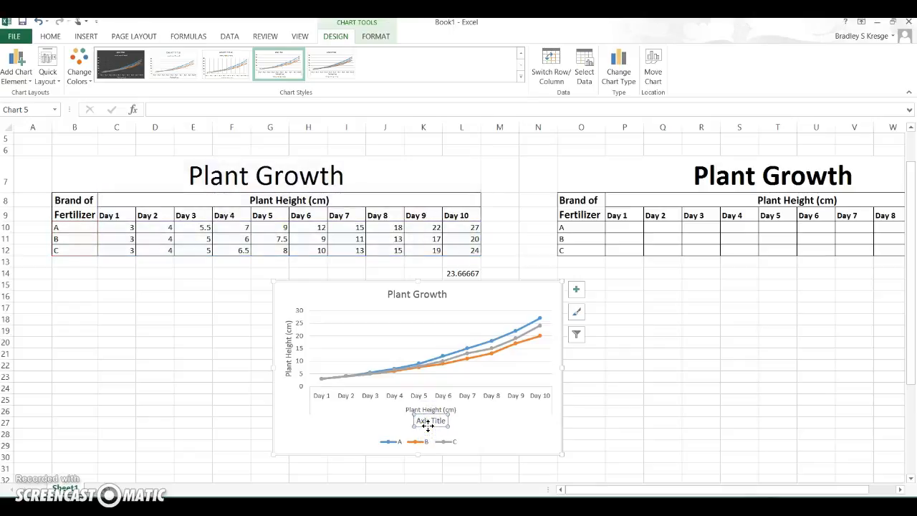
{"action": "left_click", "coordinate": [440, 425]}
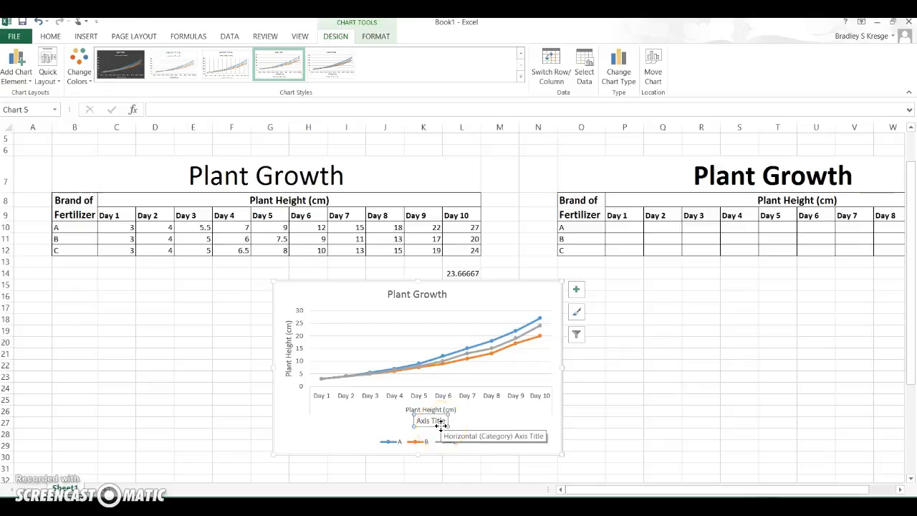
{"action": "key", "text": "Delete"}
{"action": "left_click", "coordinate": [442, 429]}
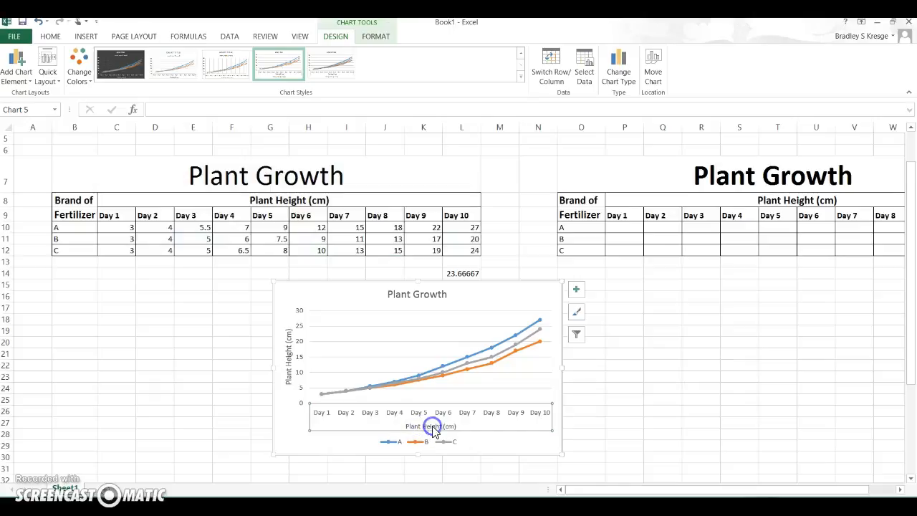
{"action": "left_click", "coordinate": [431, 422]}
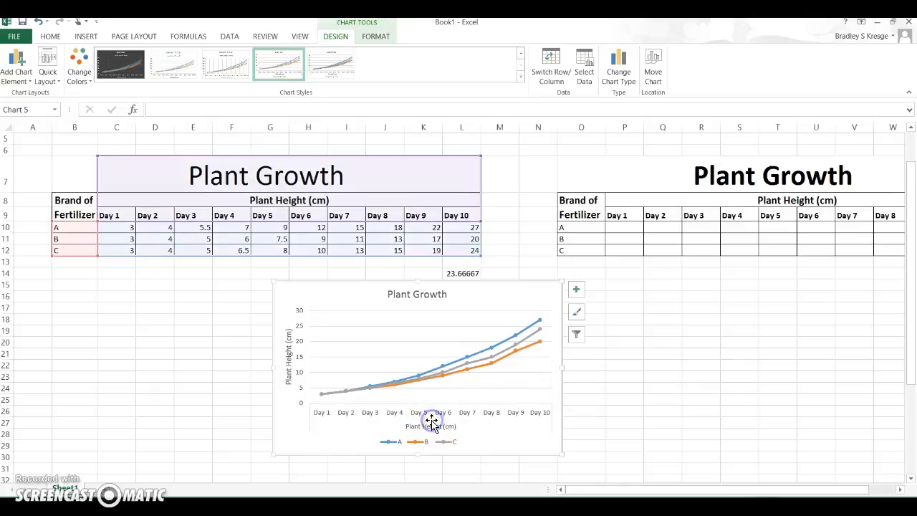
{"action": "left_click", "coordinate": [432, 436]}
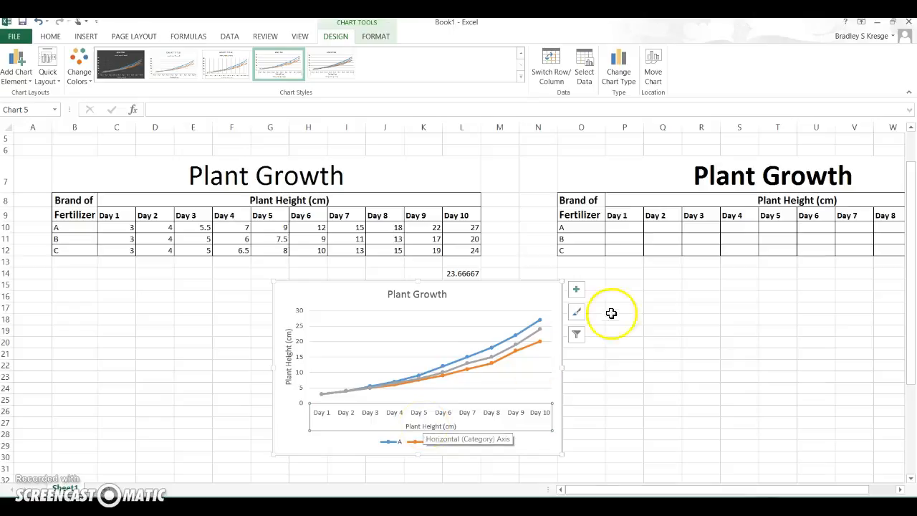
Step: Switch the chart's axis titles off and back on from the chart elements
{"action": "left_click", "coordinate": [576, 289]}
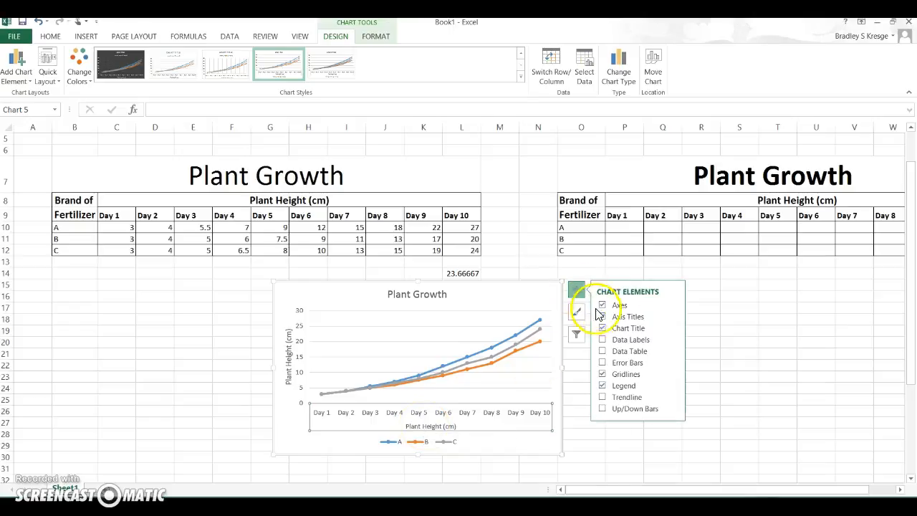
{"action": "left_click", "coordinate": [602, 316]}
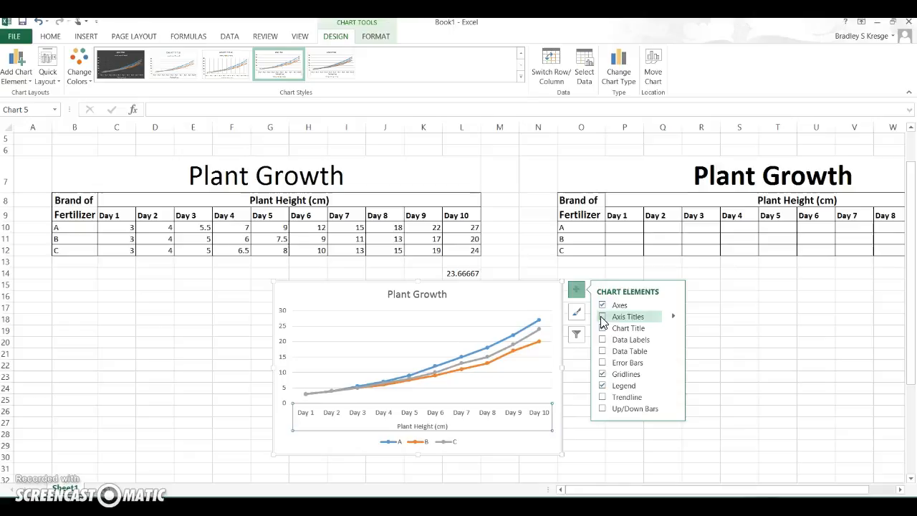
{"action": "left_click", "coordinate": [601, 316]}
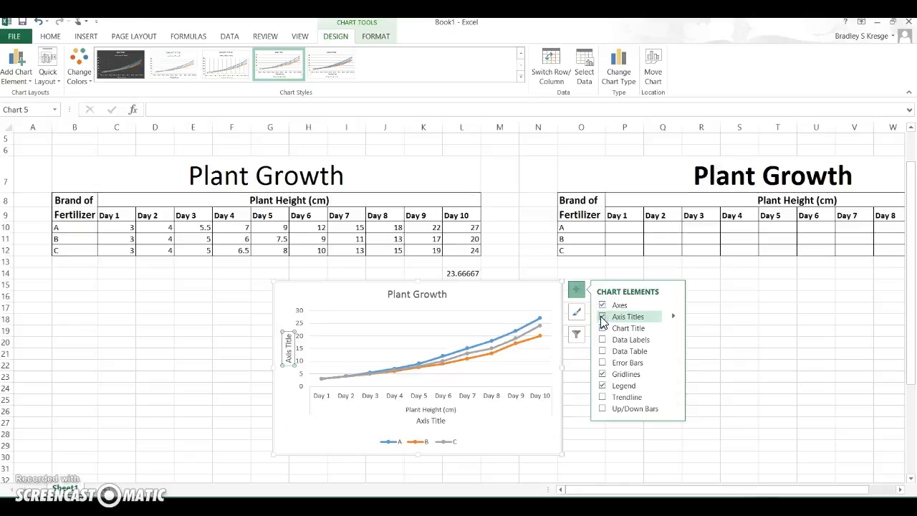
Step: Delete the horizontal axis title and switch the axis titles off and on again
{"action": "left_click", "coordinate": [434, 422]}
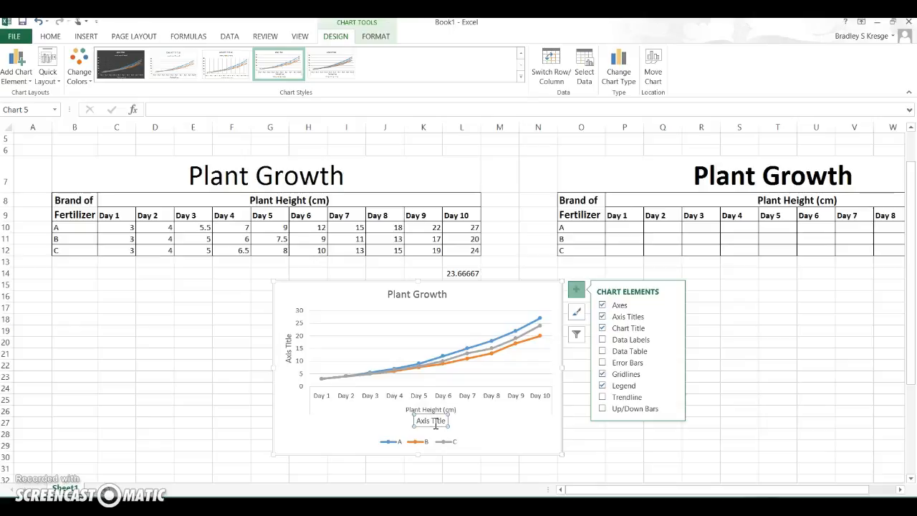
{"action": "key", "text": "Delete"}
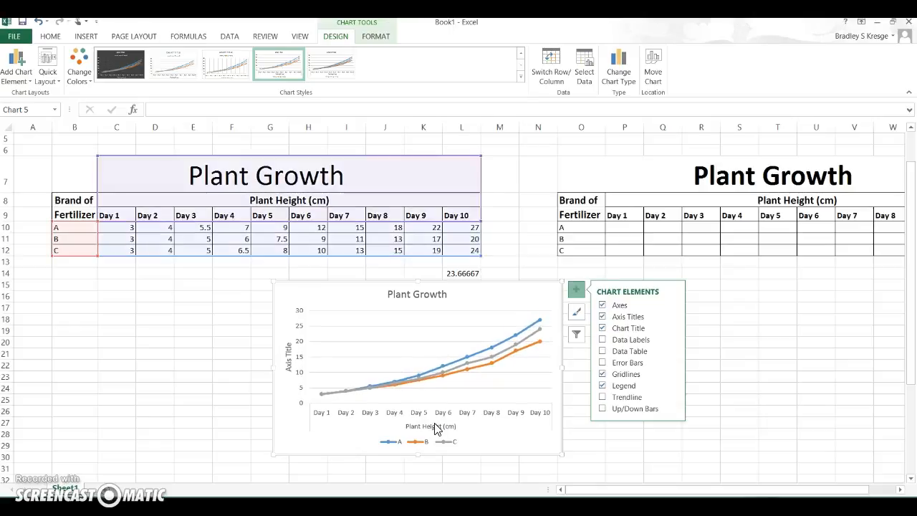
{"action": "left_click", "coordinate": [602, 315]}
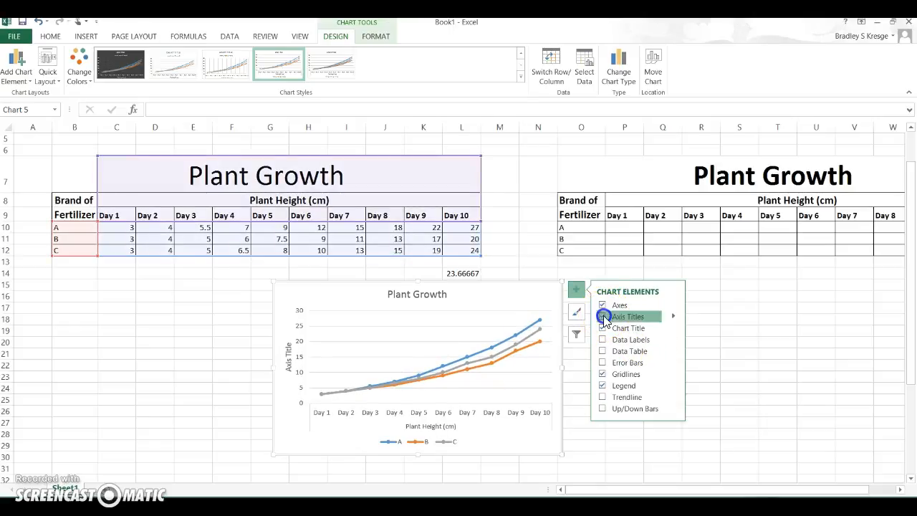
{"action": "left_click", "coordinate": [603, 316]}
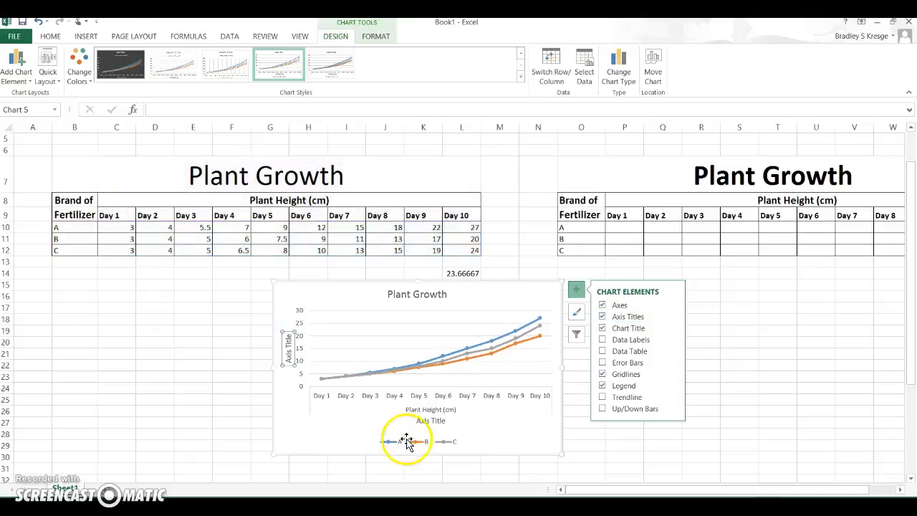
Step: Rename the horizontal axis title to "Time (Days)" and move it below the left end of the axis labels
{"action": "left_click", "coordinate": [433, 420]}
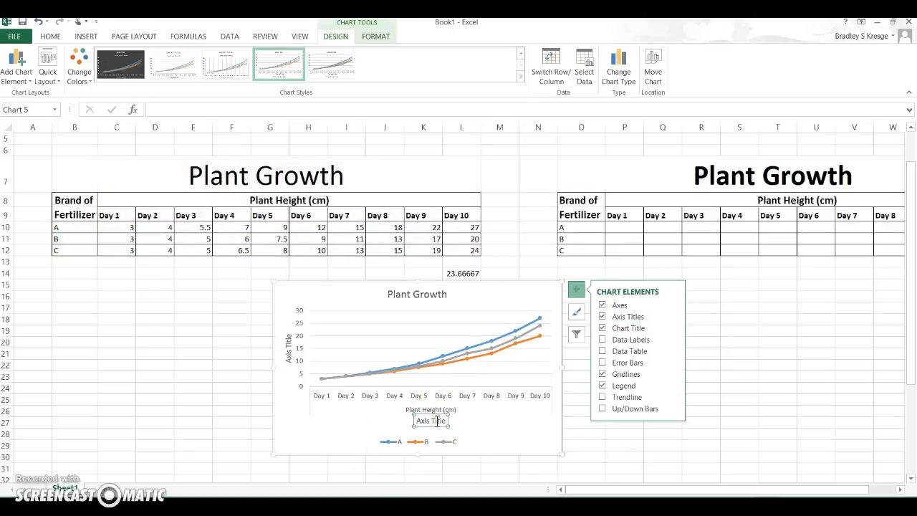
{"action": "left_click", "coordinate": [436, 420]}
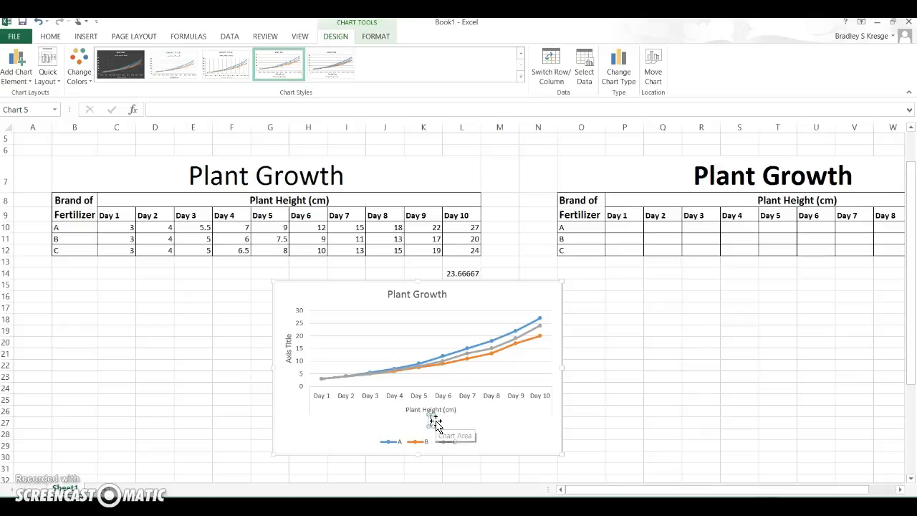
{"action": "type", "text": "Time (Days"}
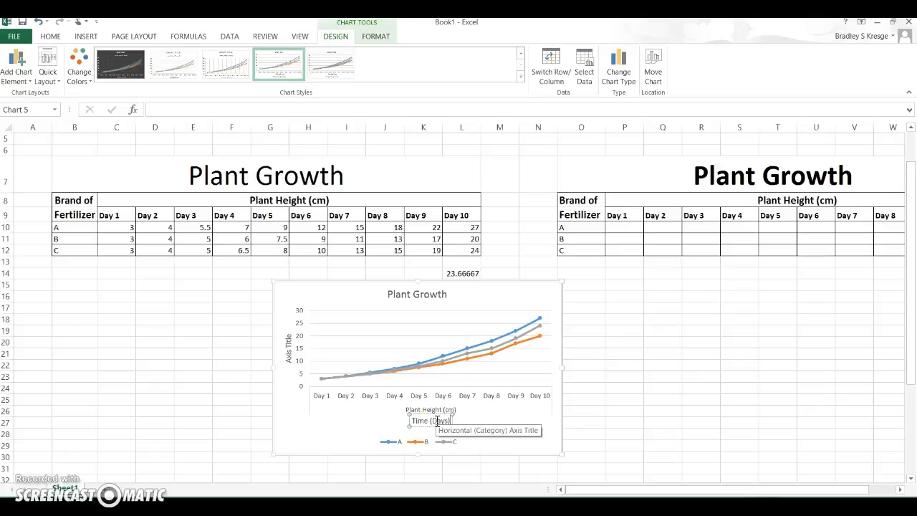
{"action": "left_click_drag", "start_coordinate": [421, 415], "coordinate": [382, 441]}
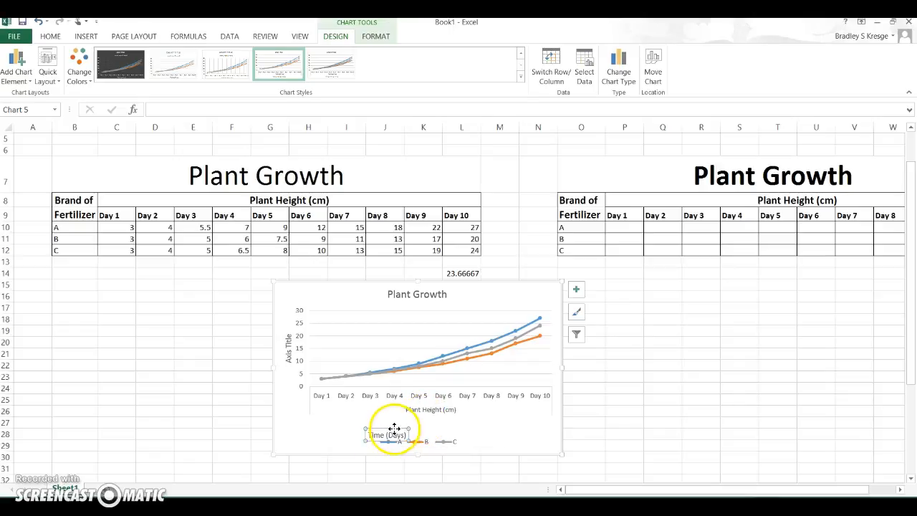
{"action": "left_click_drag", "start_coordinate": [391, 429], "coordinate": [348, 421]}
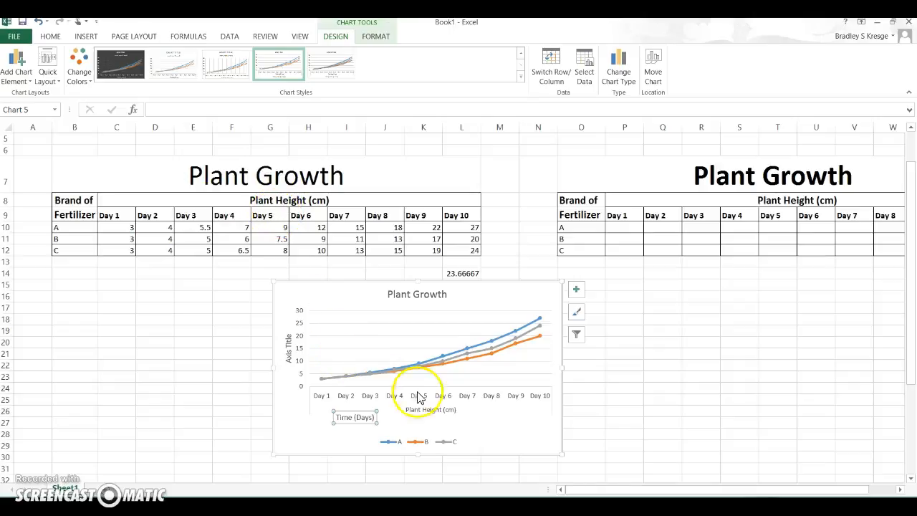
Step: Select the chart legend
{"action": "mouse_move", "coordinate": [491, 346]}
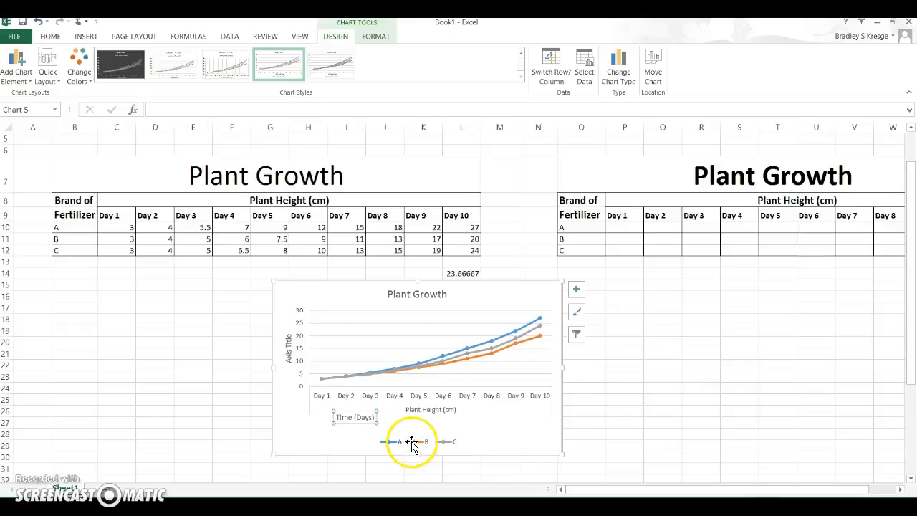
{"action": "left_click", "coordinate": [447, 442]}
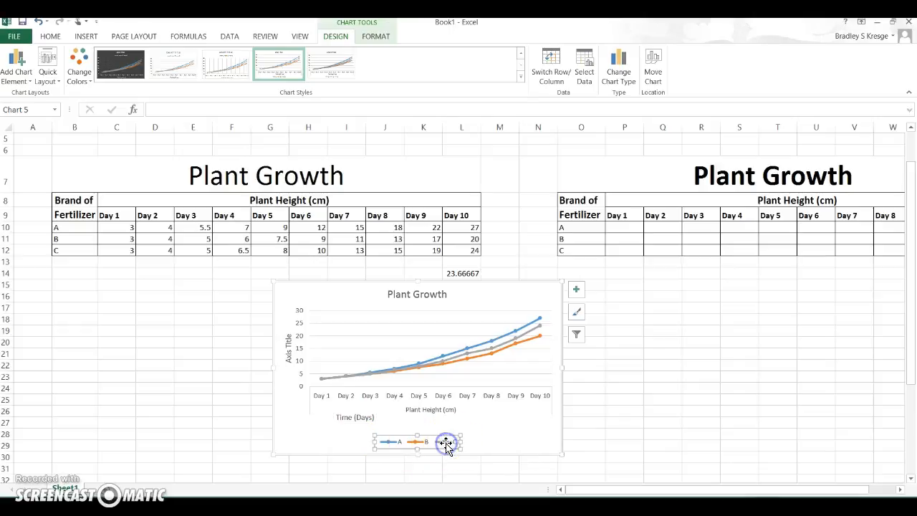